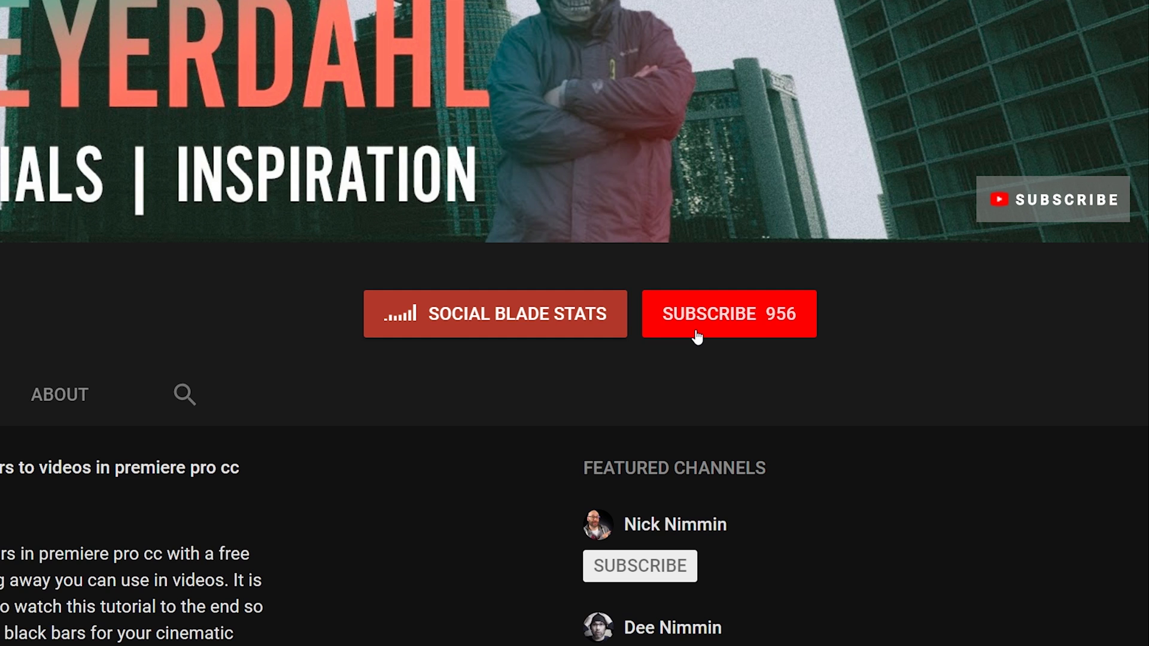
- Subscribe to the filmmaking tutorials YouTube channel using its red Subscribe button
{"action": "left_click", "coordinate": [897, 264]}
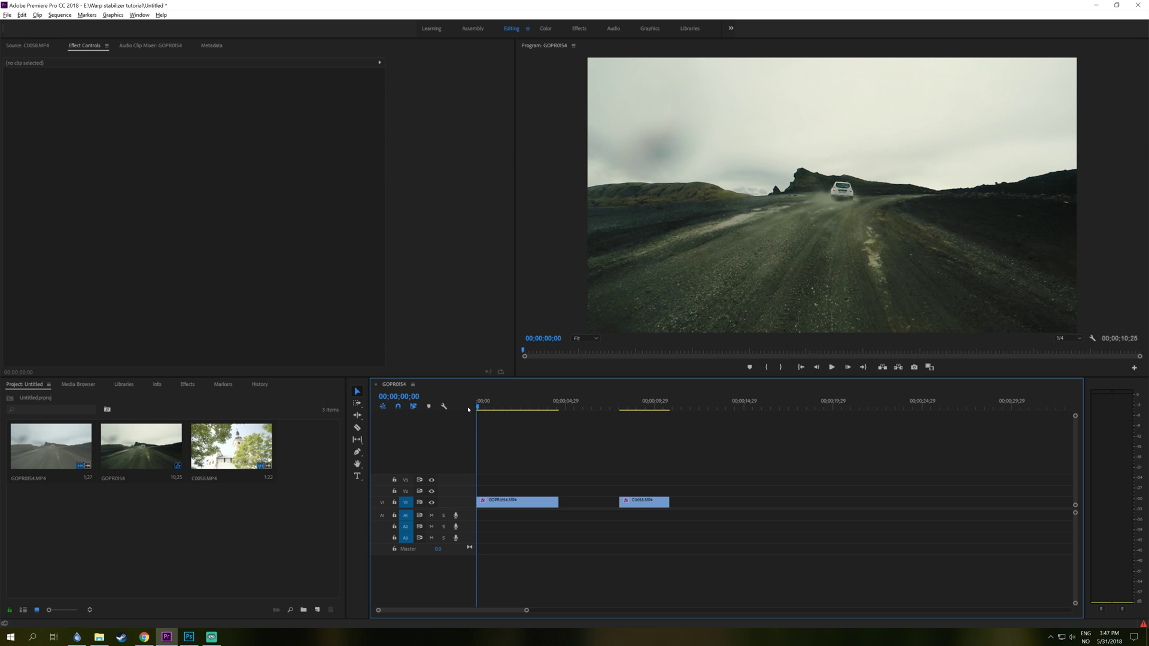
- Scrub through the opening of the GOPR0154 car clip, return to the sequence start, and show the Effects panel
{"action": "left_click", "coordinate": [489, 409]}
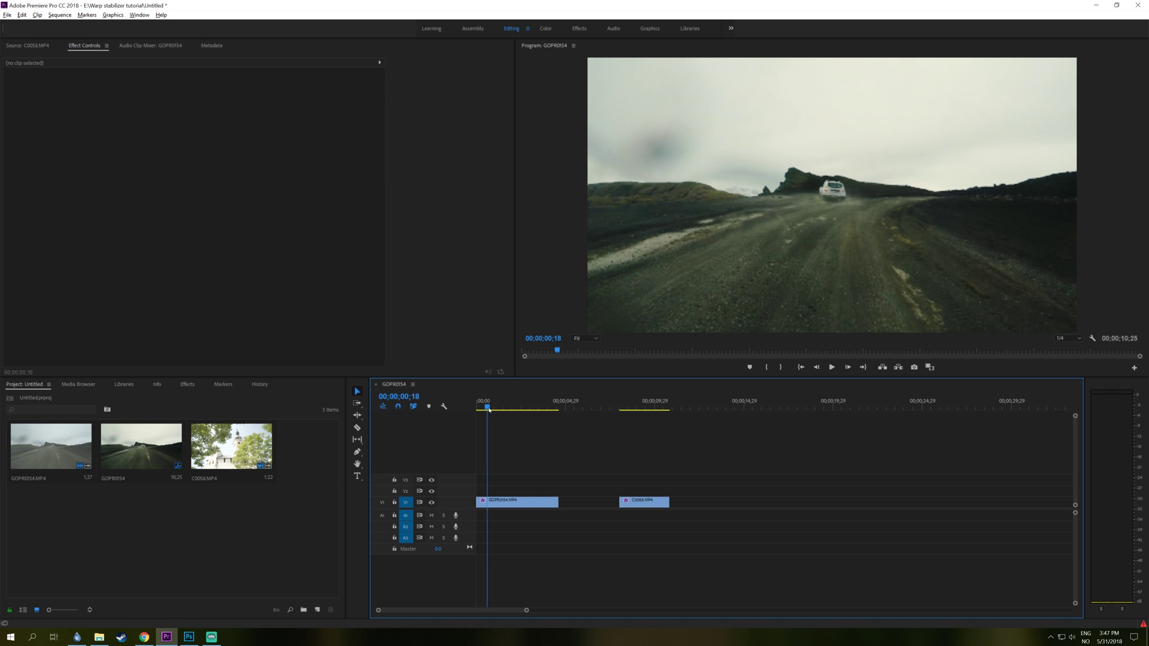
{"action": "left_click_drag", "start_coordinate": [489, 409], "coordinate": [526, 413]}
{"action": "key", "text": "Home"}
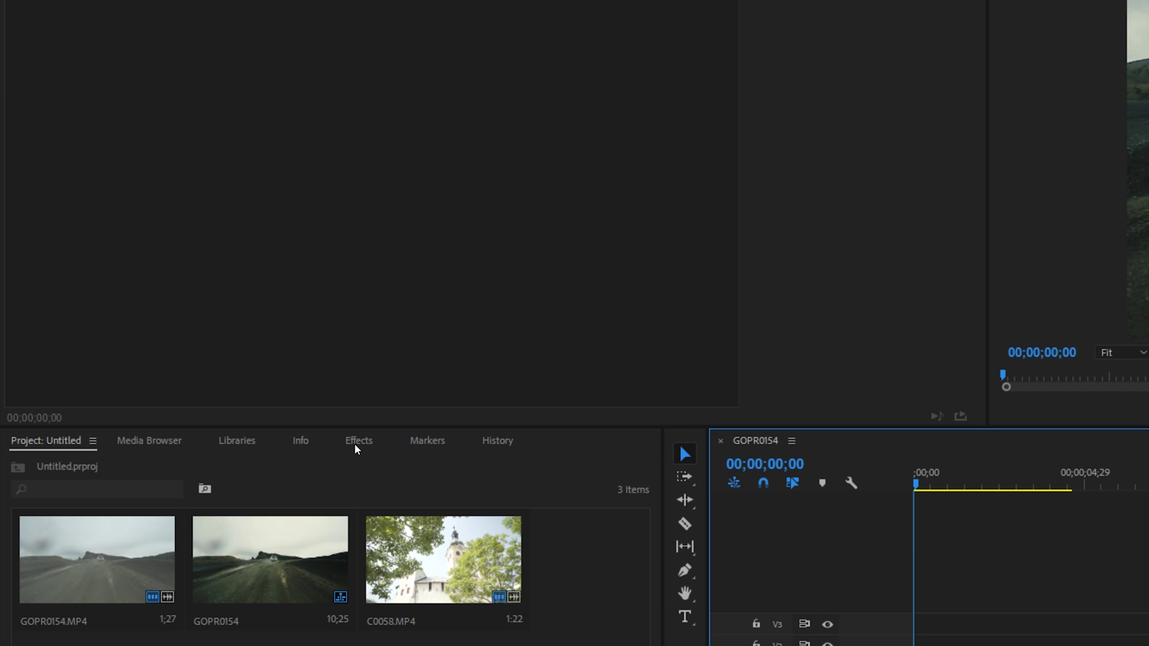
{"action": "left_click", "coordinate": [185, 386]}
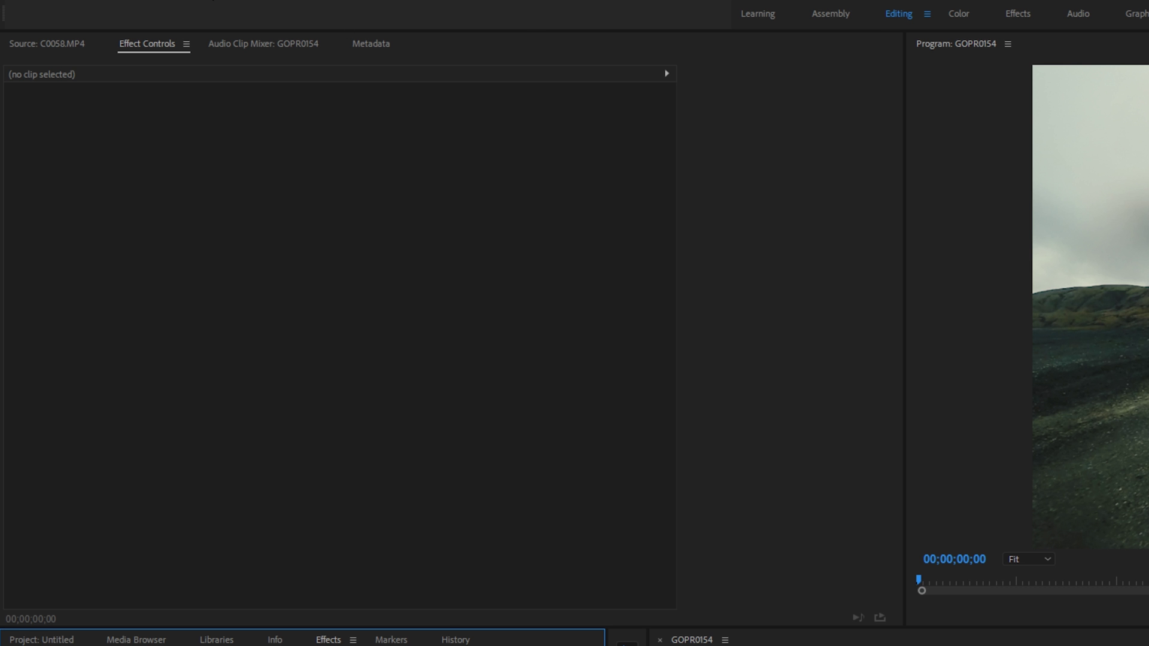
- Search the Effects panel for 'warp' and select Warp Stabilizer under Video Effects > Distort
{"action": "left_click", "coordinate": [232, 0]}
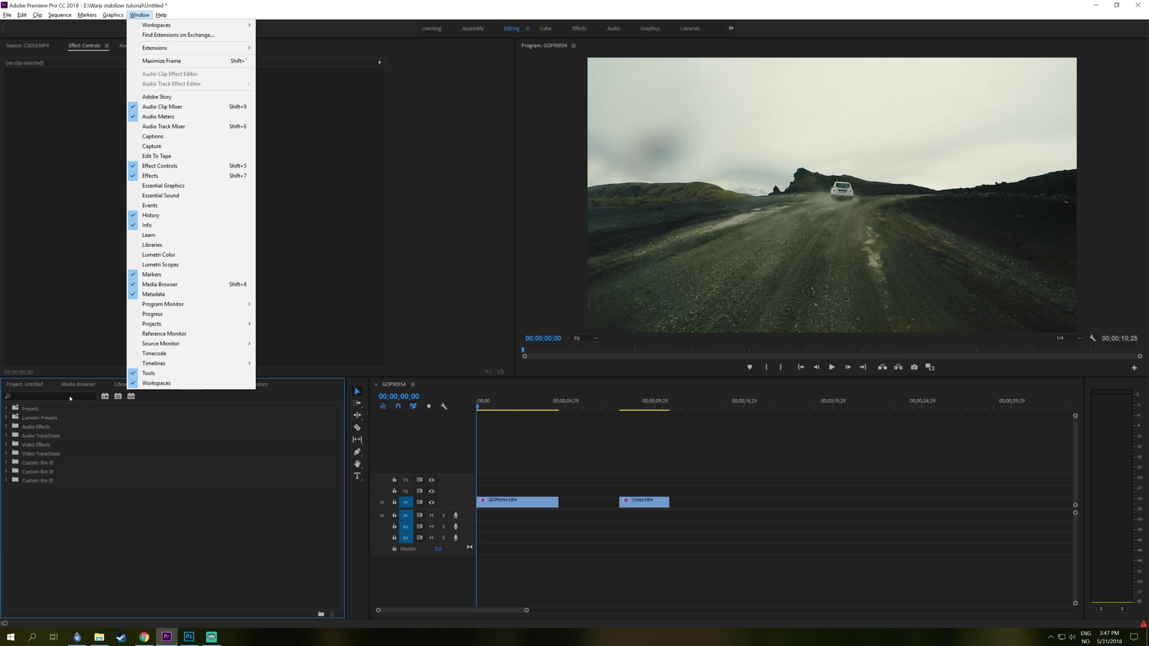
{"action": "left_click", "coordinate": [70, 396]}
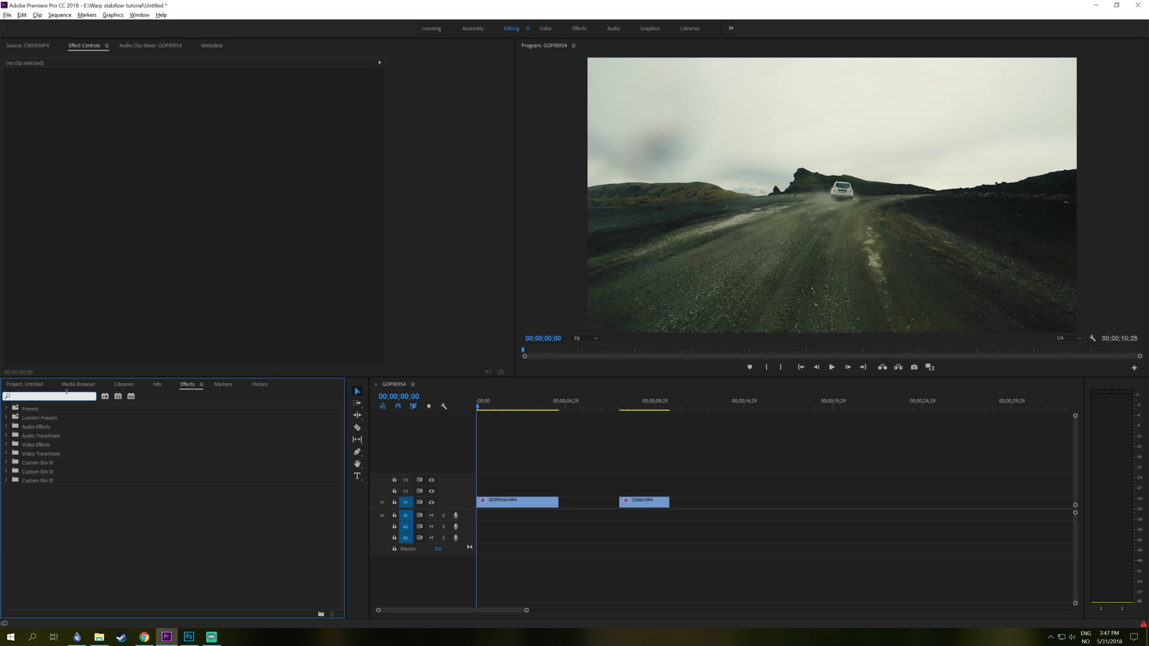
{"action": "type", "text": "warp"}
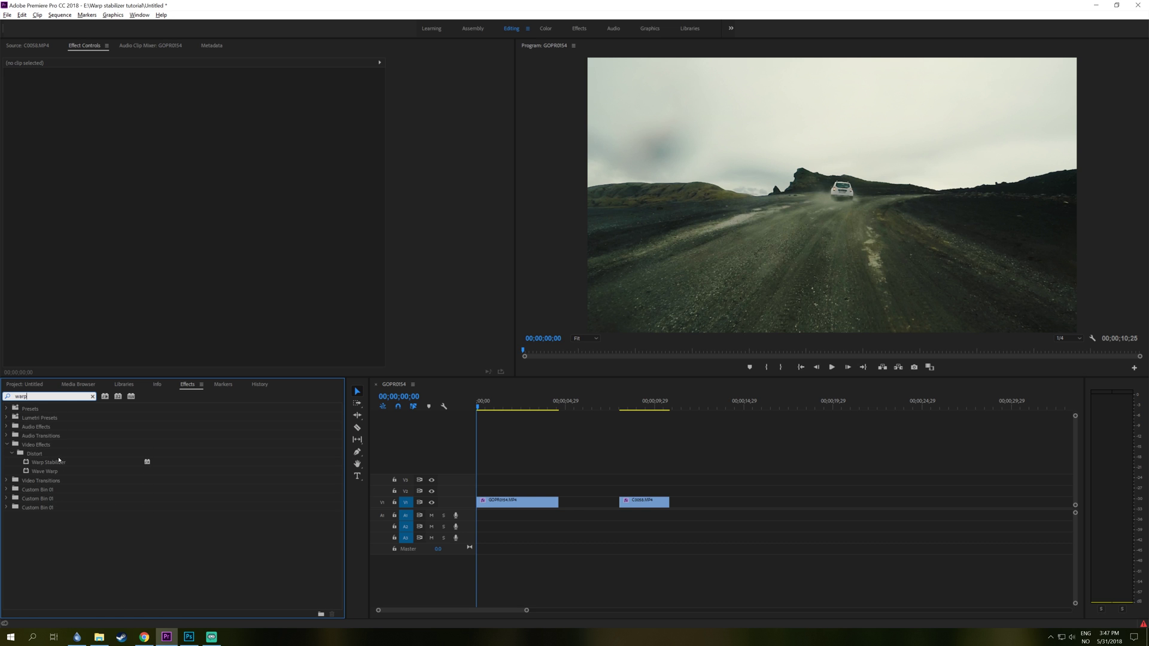
{"action": "left_click", "coordinate": [55, 463]}
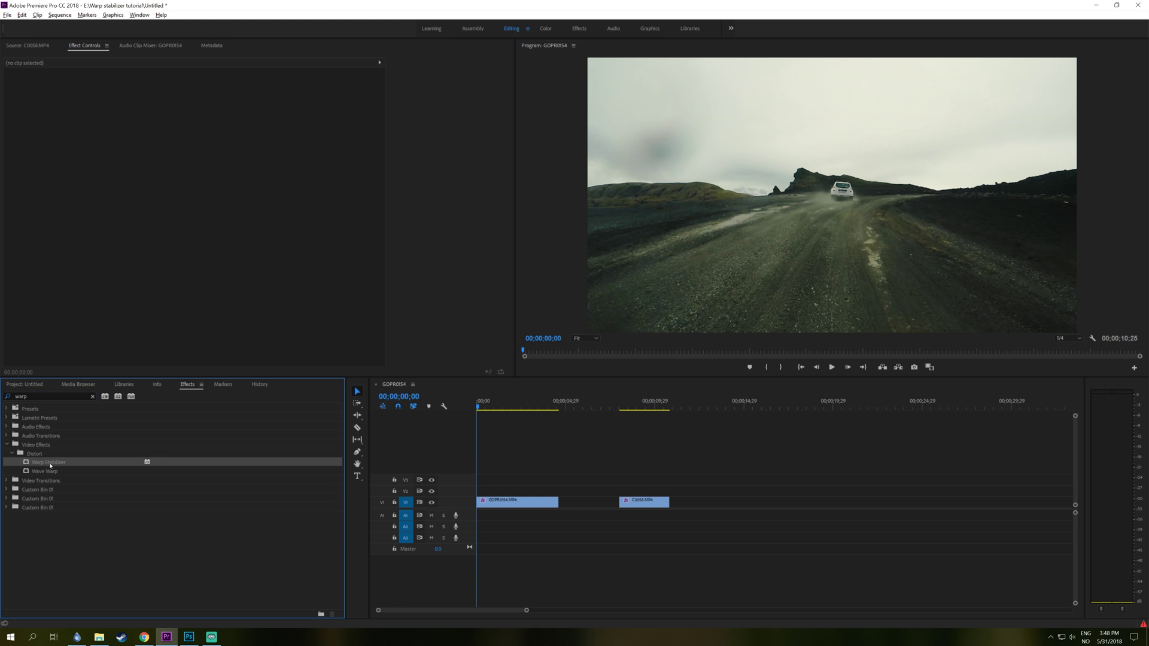
- Apply Warp Stabilizer to the GOPR0154 clip and play back the stabilized footage after analysis
{"action": "left_click_drag", "start_coordinate": [99, 445], "coordinate": [398, 445]}
{"action": "left_click_drag", "start_coordinate": [503, 479], "coordinate": [515, 502]}
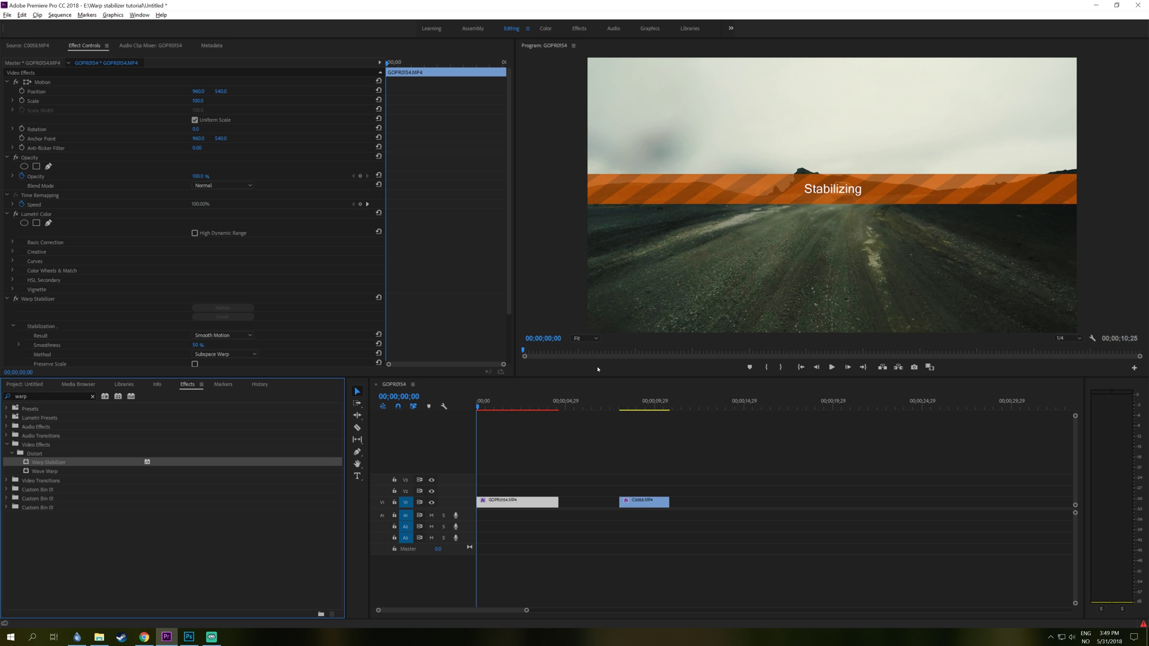
{"action": "key", "text": "space"}
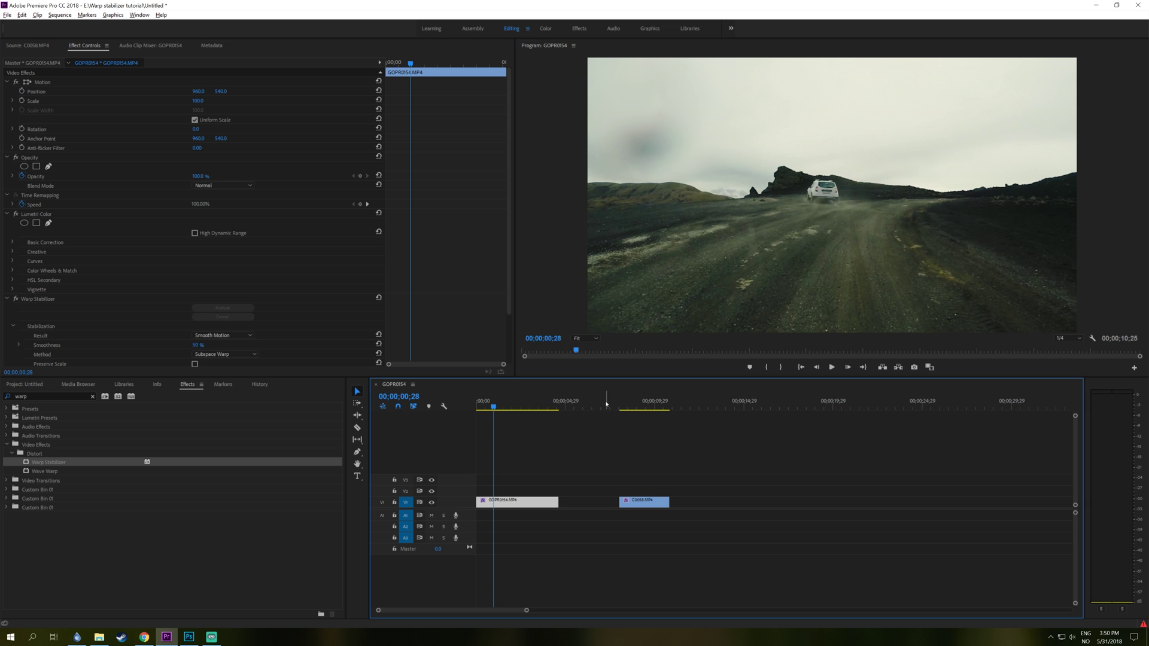
- Apply Warp Stabilizer to C0058.MP4 and play it, revealing the clip-dimensions-must-match-sequence error
{"action": "left_click_drag", "start_coordinate": [605, 403], "coordinate": [626, 407]}
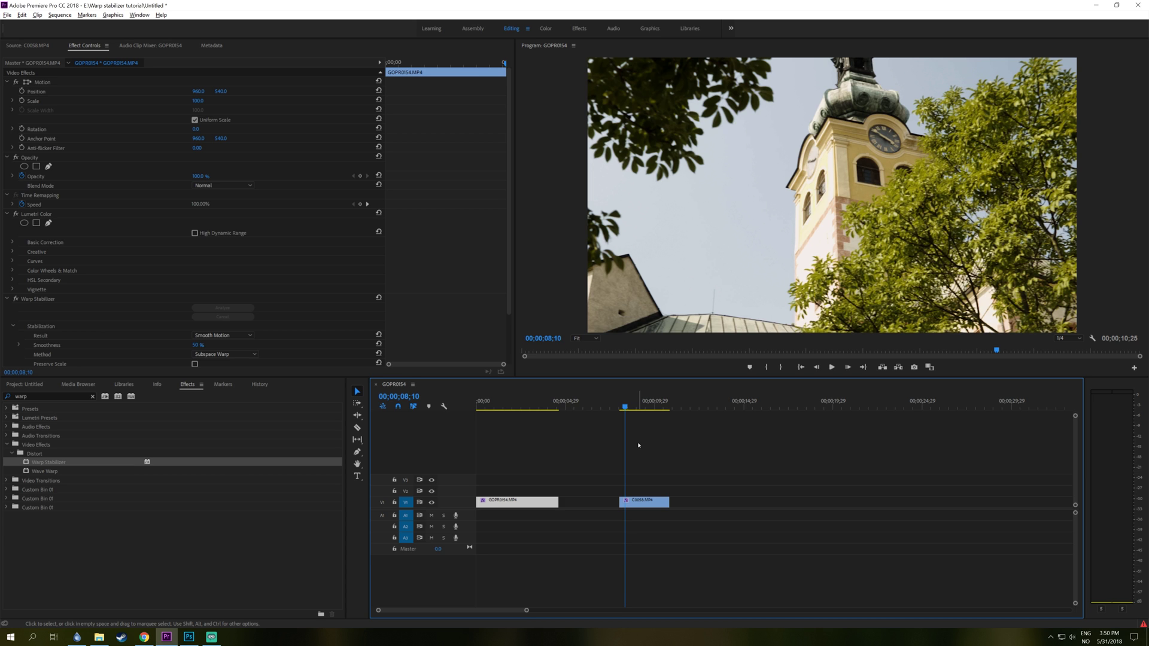
{"action": "left_click_drag", "start_coordinate": [59, 466], "coordinate": [427, 437]}
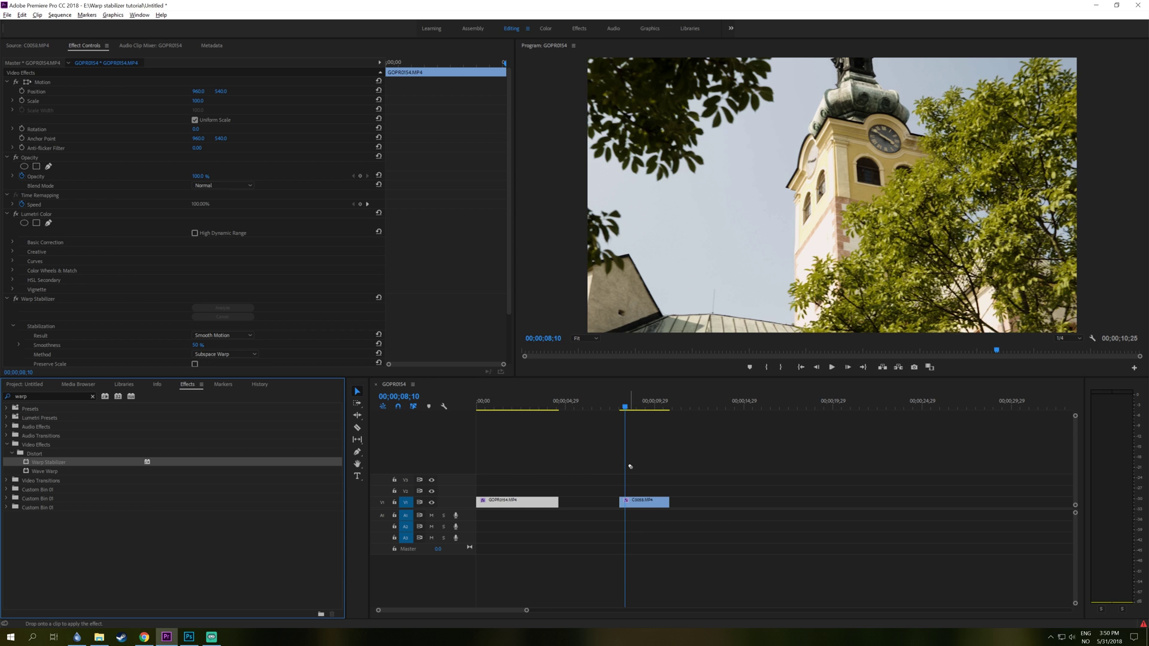
{"action": "left_click_drag", "start_coordinate": [630, 466], "coordinate": [644, 499]}
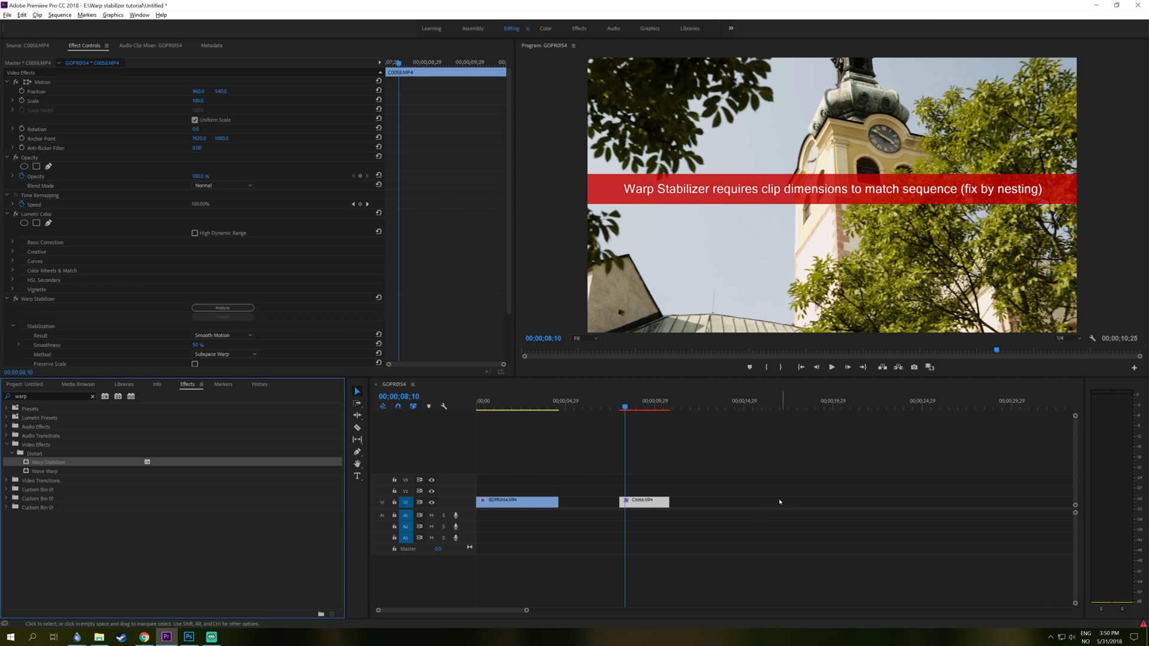
{"action": "key", "text": "space"}
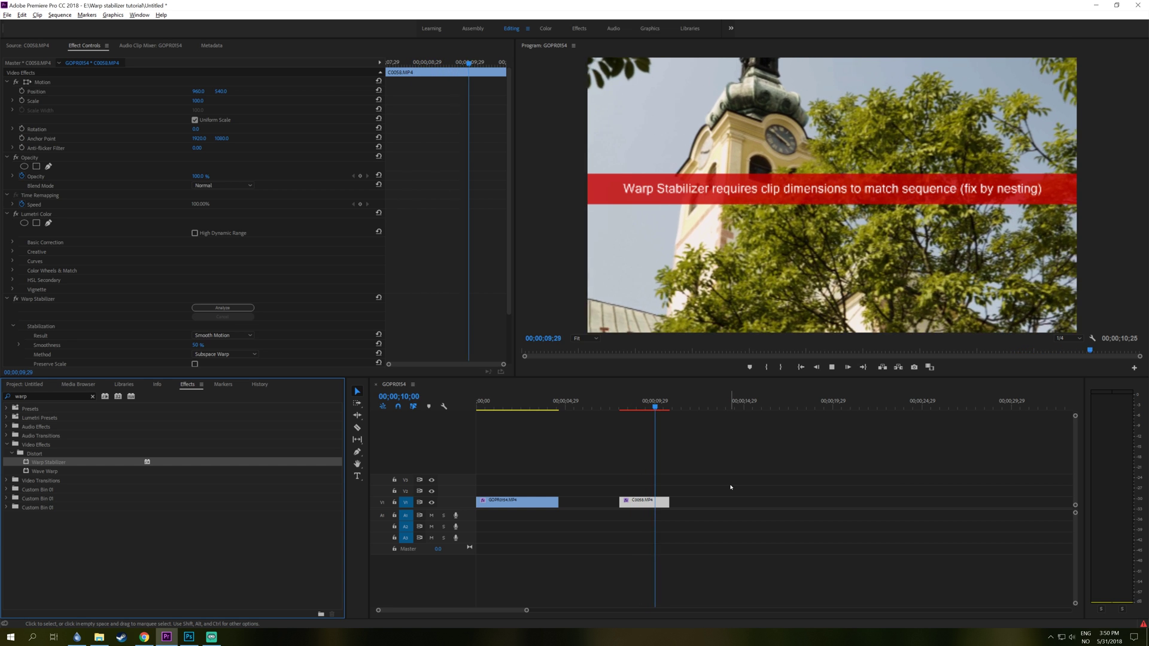
{"action": "key", "text": "space"}
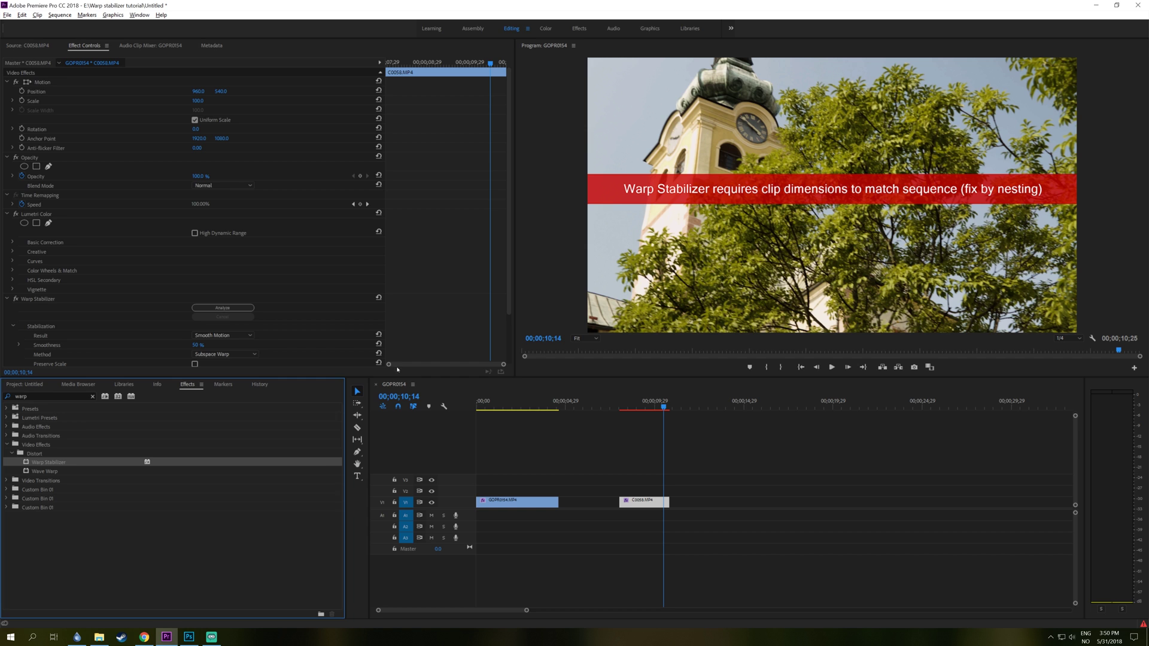
- Remove Warp Stabilizer from the church clip and set its Scale to 50
{"action": "left_click", "coordinate": [85, 299]}
{"action": "key", "text": "Delete"}
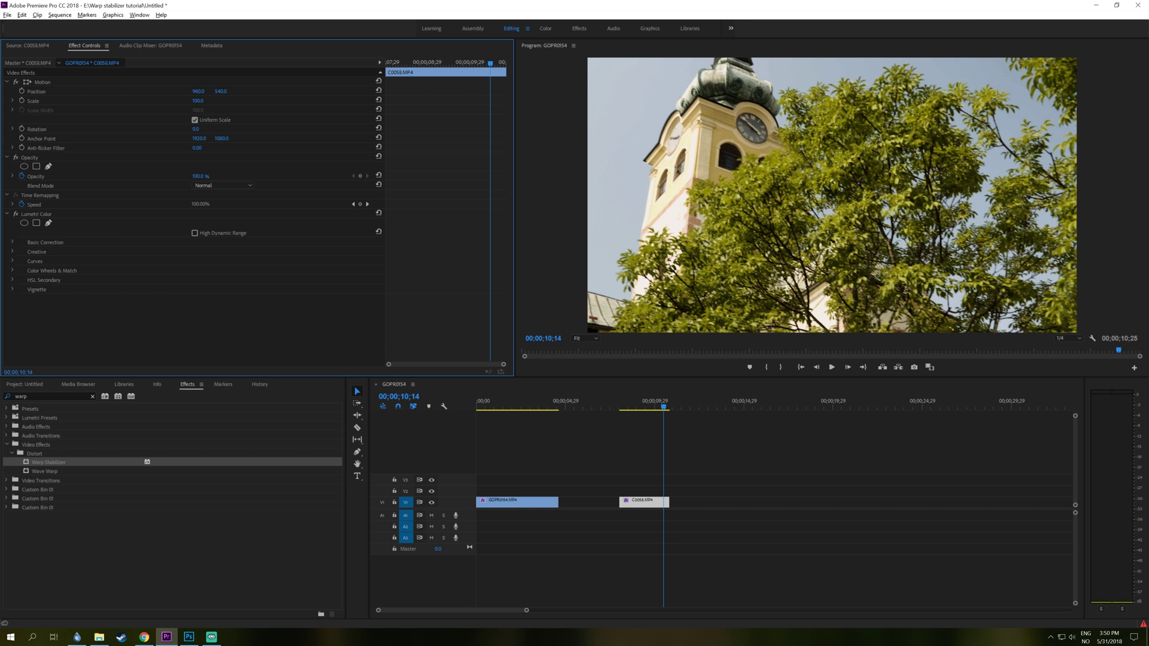
{"action": "mouse_move", "coordinate": [198, 101]}
{"action": "left_mouse_down"}
{"action": "mouse_move", "coordinate": [186, 101]}
{"action": "mouse_move", "coordinate": [200, 99]}
{"action": "left_mouse_up"}
{"action": "left_click", "coordinate": [199, 99]}
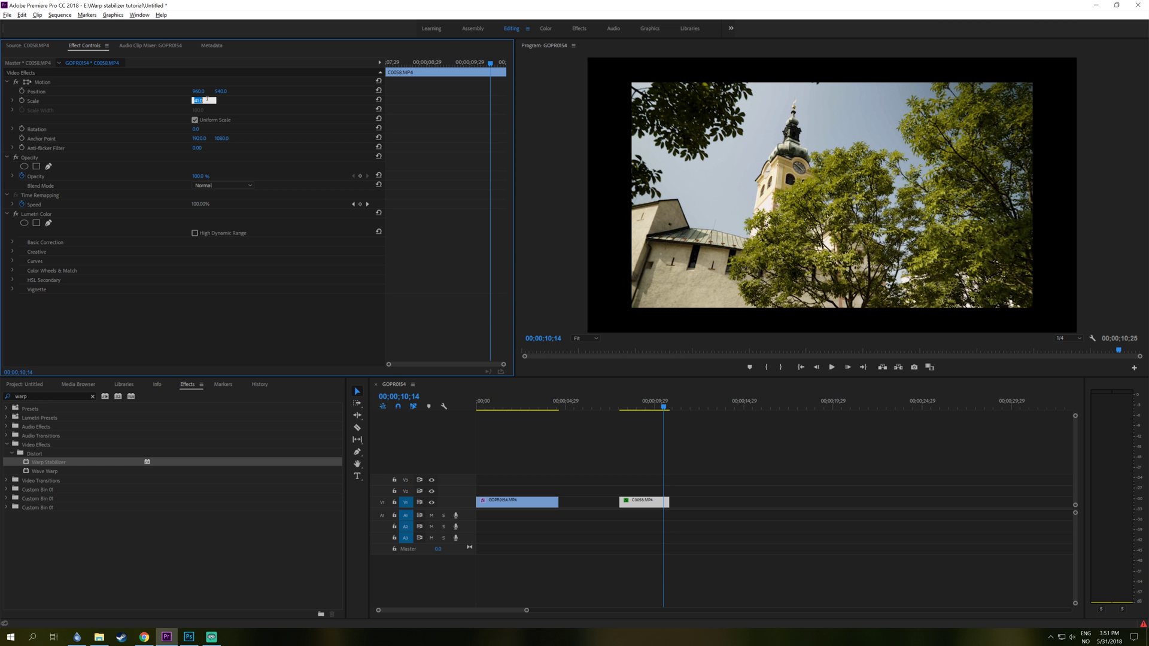
{"action": "type", "text": "50"}
{"action": "key", "text": "Return"}
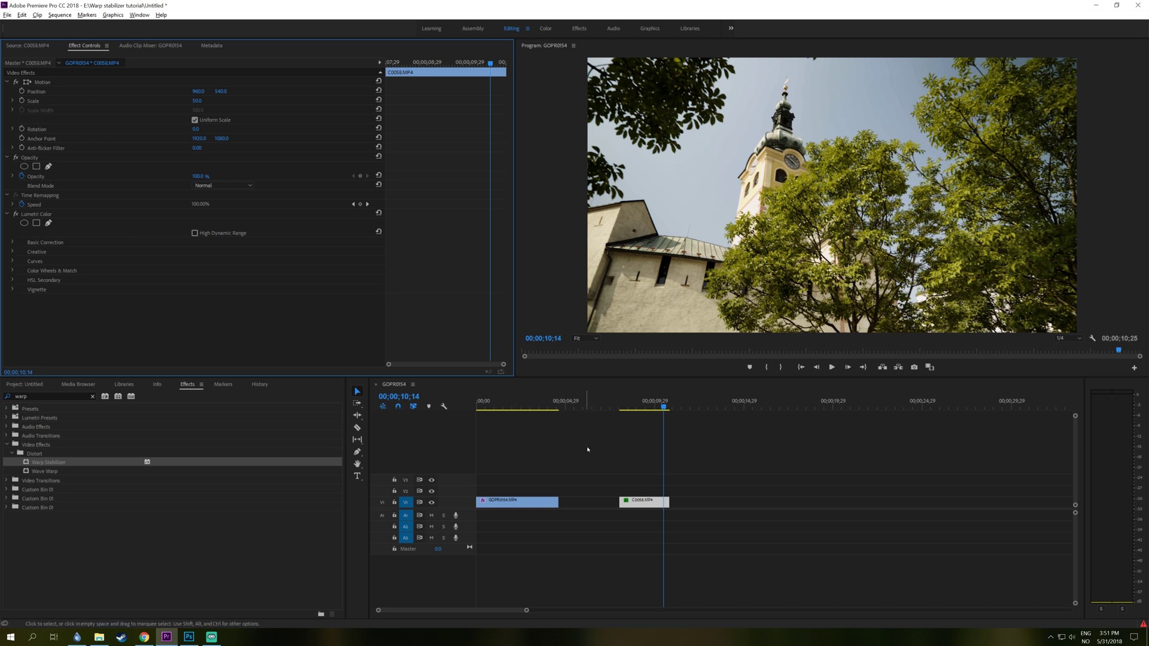
- Nest the C0058.MP4 church clip as Nested Sequence 05
{"action": "right_click", "coordinate": [642, 503]}
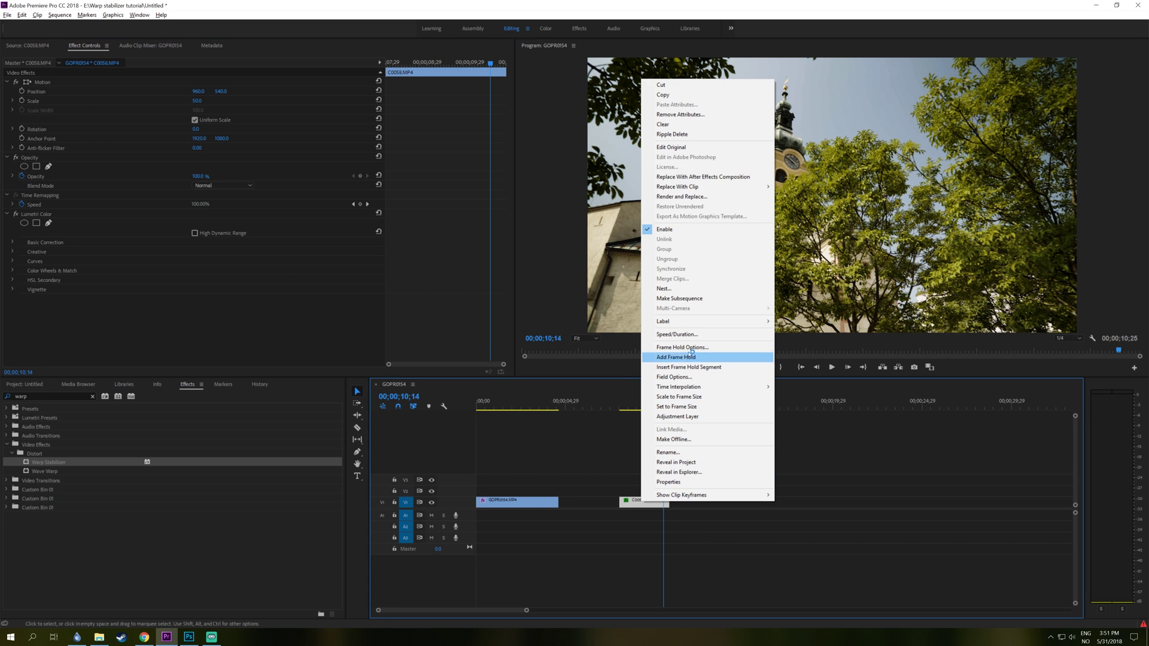
{"action": "left_click", "coordinate": [664, 289]}
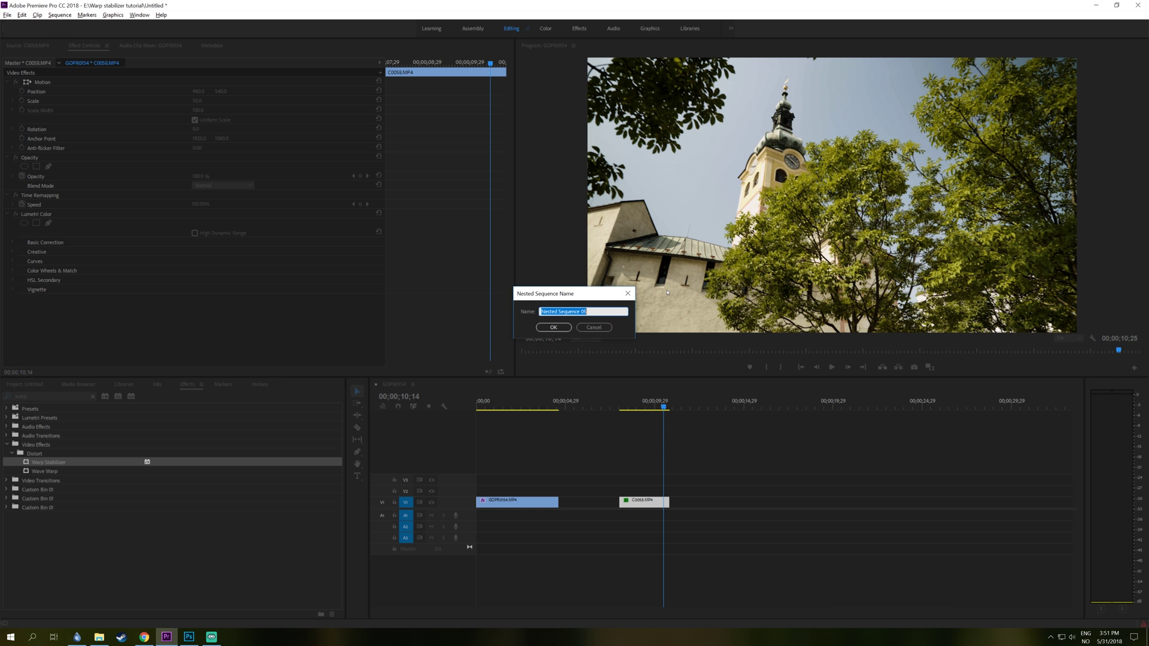
{"action": "left_click", "coordinate": [553, 327]}
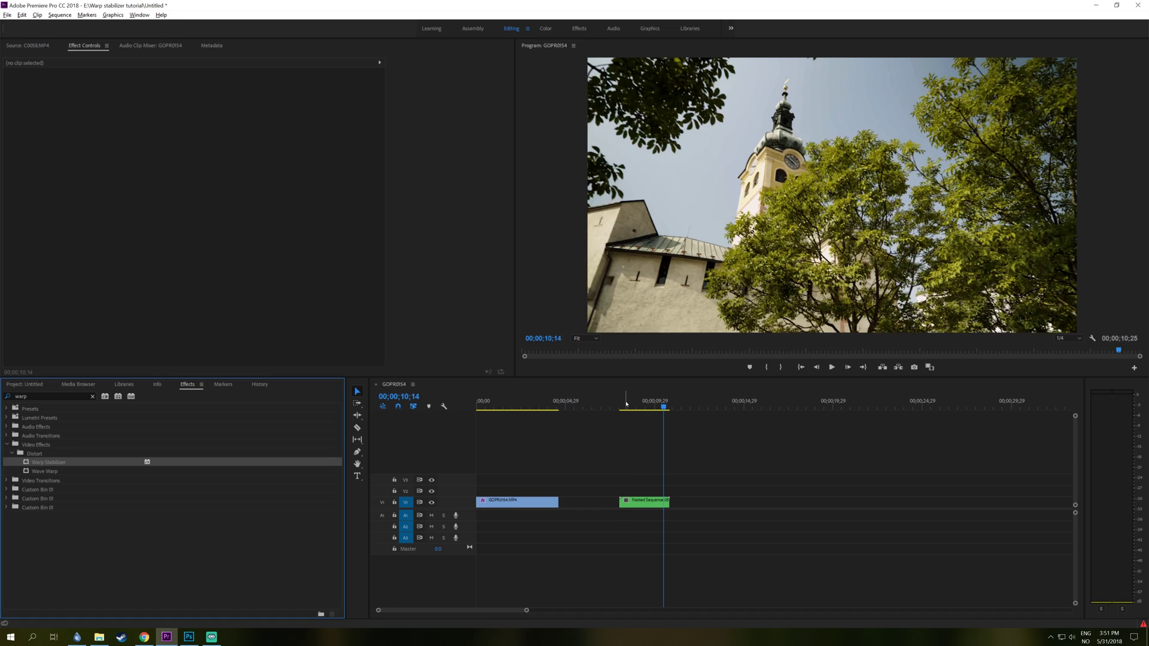
- Select Nested Sequence 05 and apply Warp Stabilizer, stabilizing the church shot at 105.2% auto-scale
{"action": "left_click_drag", "start_coordinate": [622, 408], "coordinate": [655, 428]}
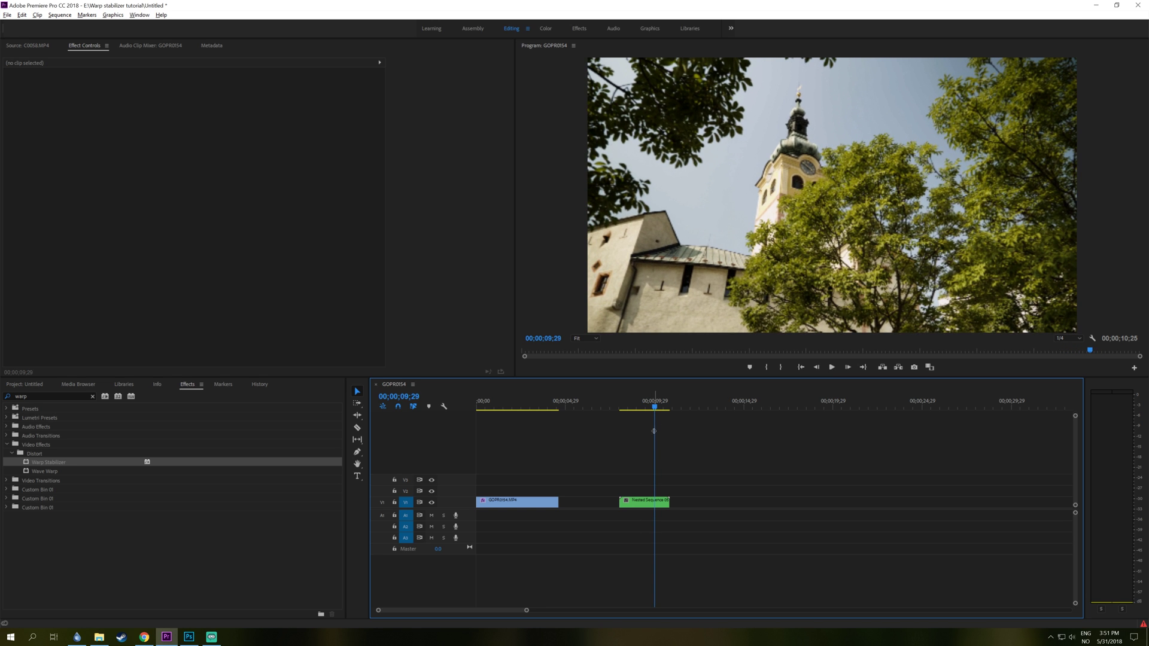
{"action": "left_click", "coordinate": [644, 502]}
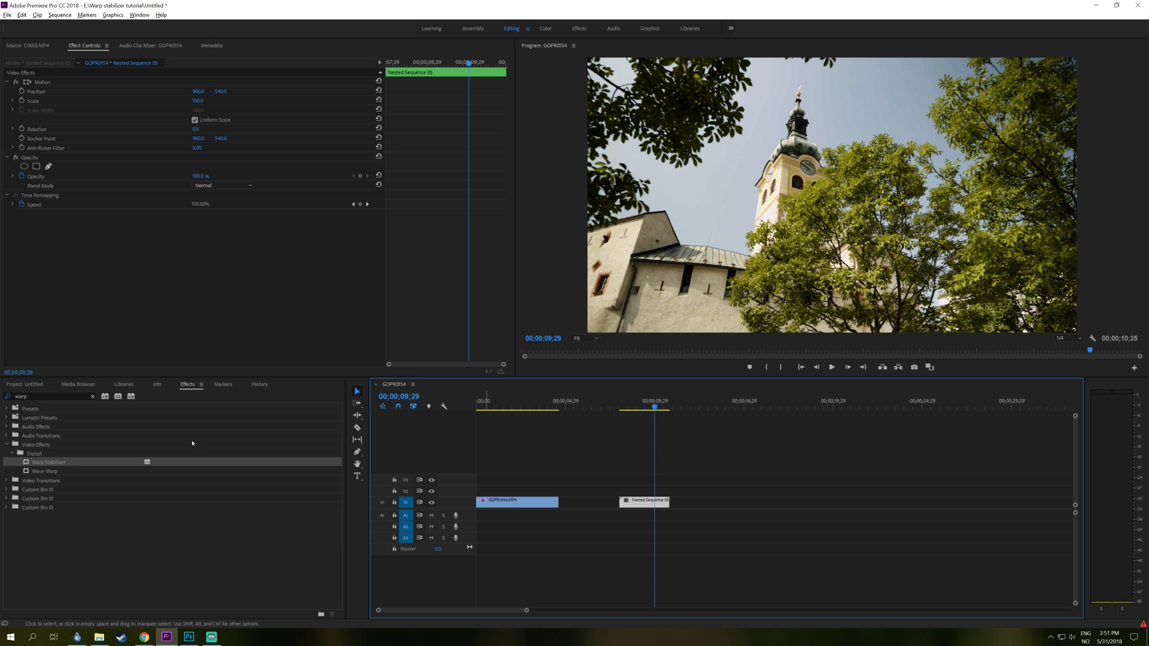
{"action": "left_click_drag", "start_coordinate": [55, 465], "coordinate": [630, 505]}
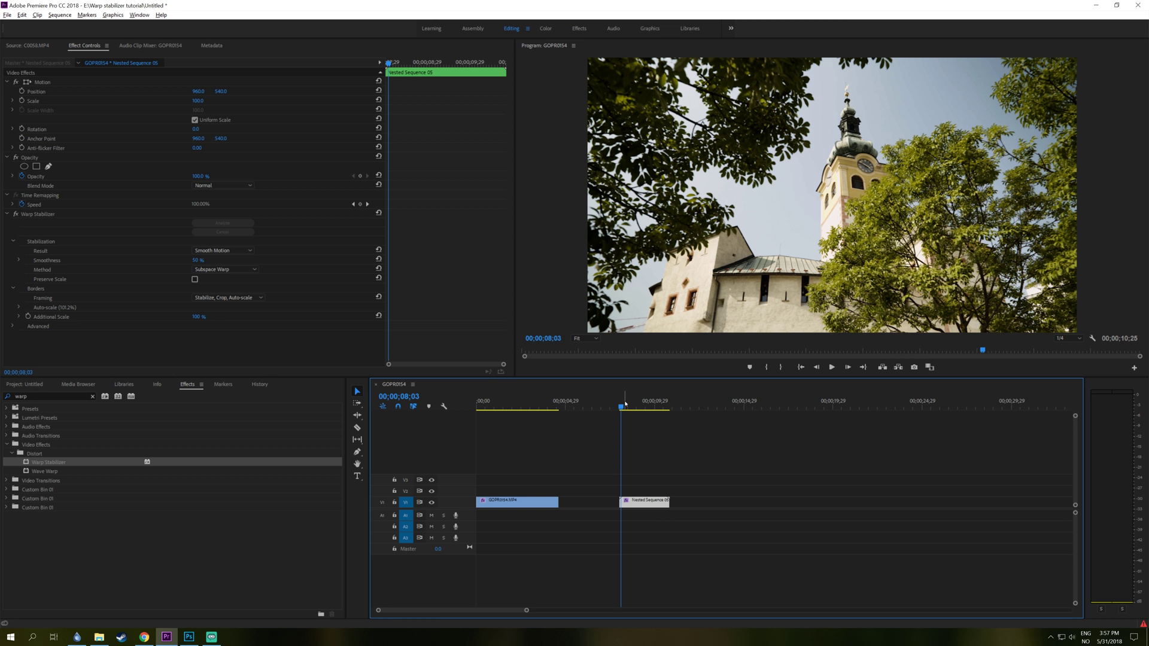
{"action": "key", "text": "space"}
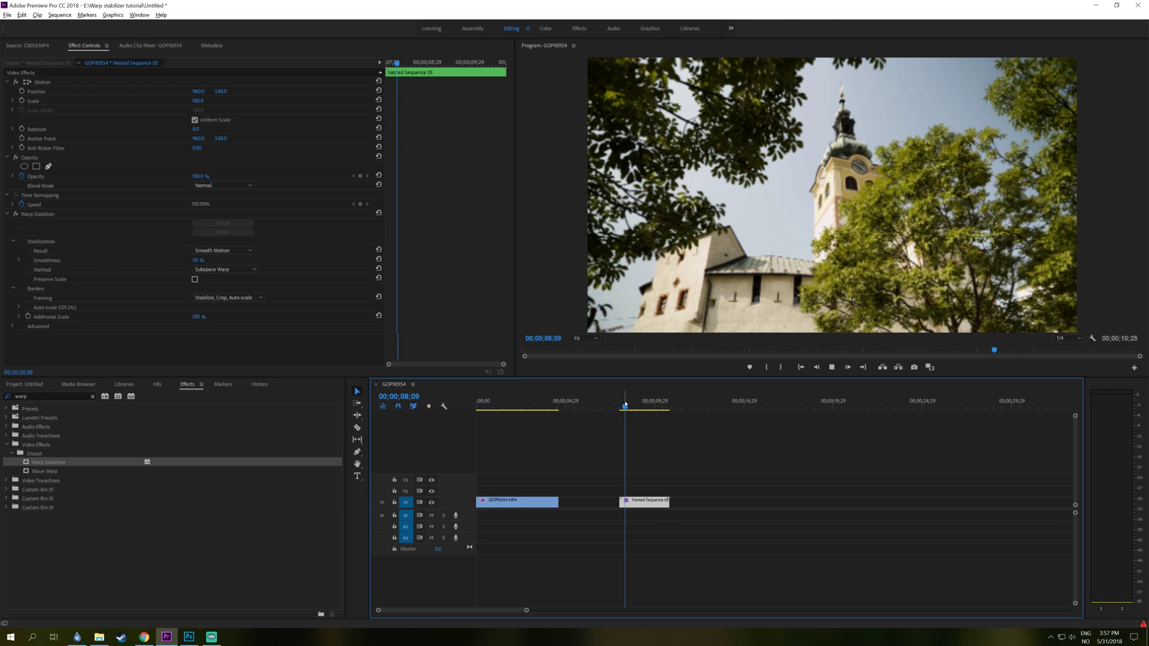